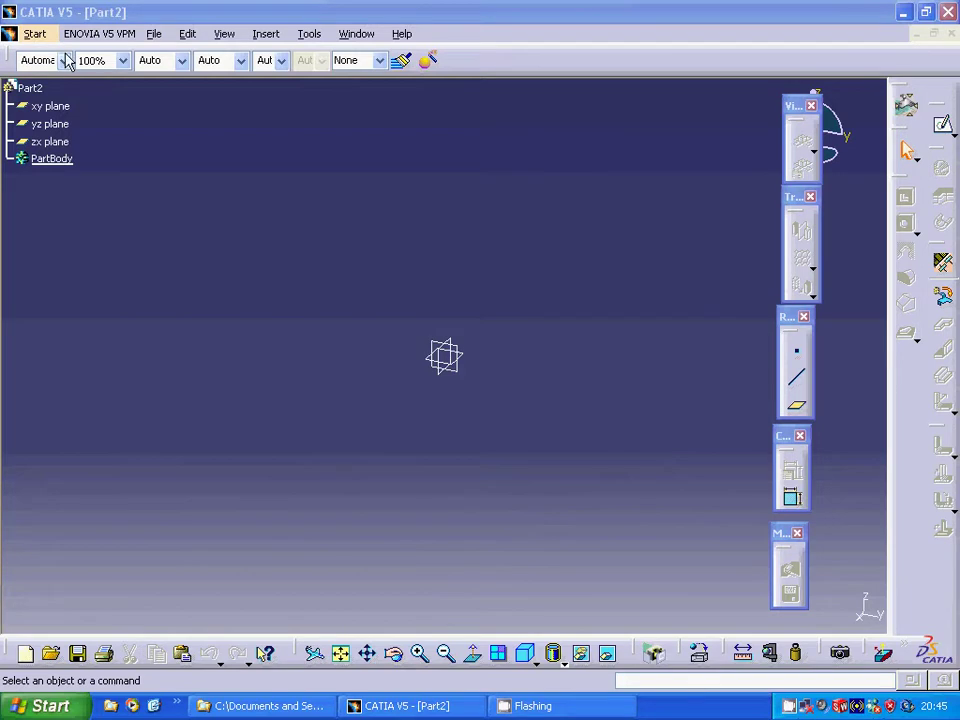
Switch to Generative Sheetmetal Design from the Start > Mechanical Design workbench list
{"action": "left_click", "coordinate": [35, 33]}
{"action": "mouse_move", "coordinate": [75, 118]}
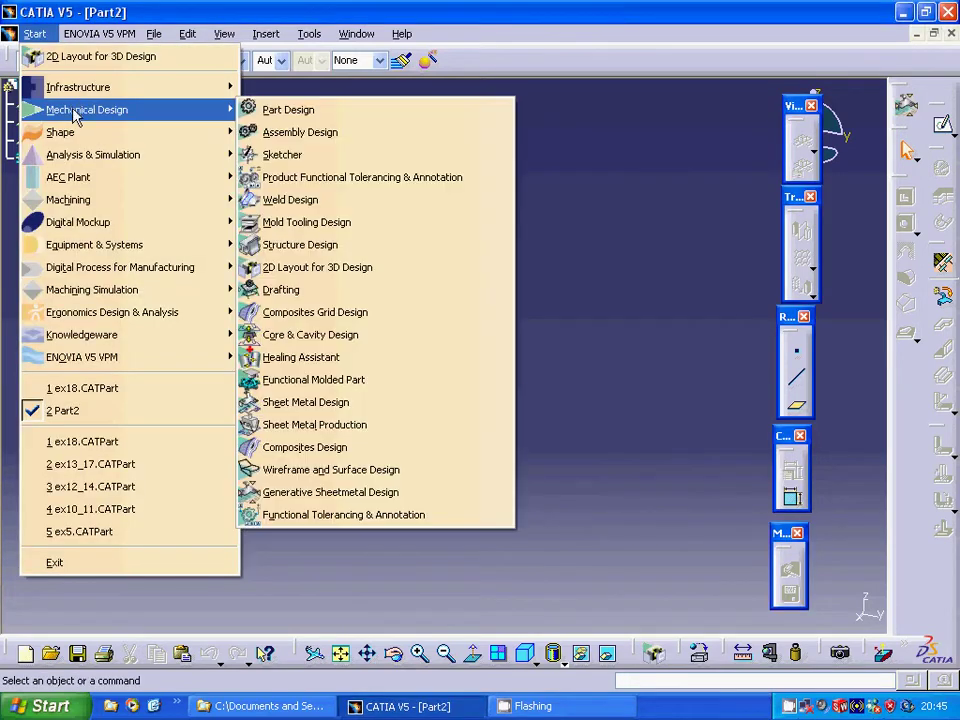
{"action": "left_click", "coordinate": [377, 505]}
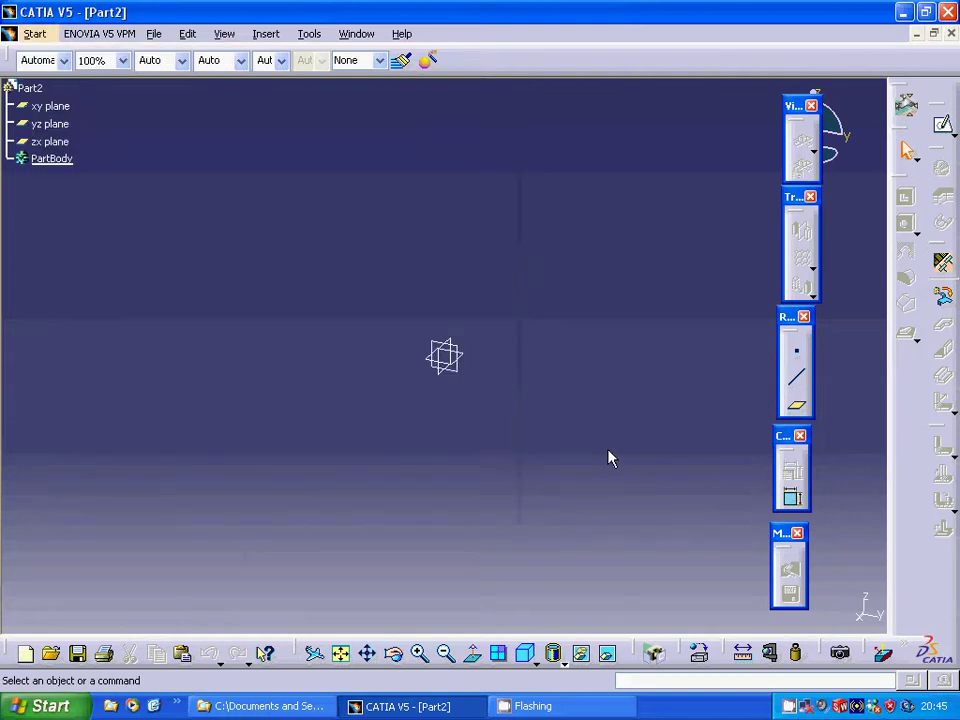
Create Sheet Metal Parameter.1 with 2 mm thickness and 2 mm default bend radius
{"action": "left_click", "coordinate": [944, 264]}
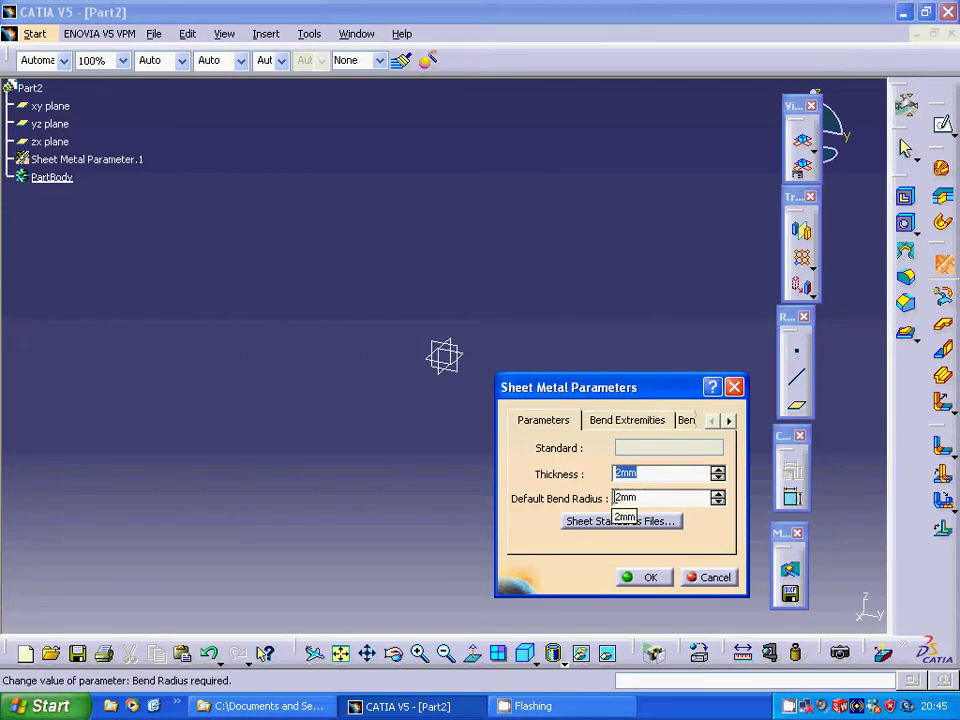
{"action": "left_click", "coordinate": [645, 580]}
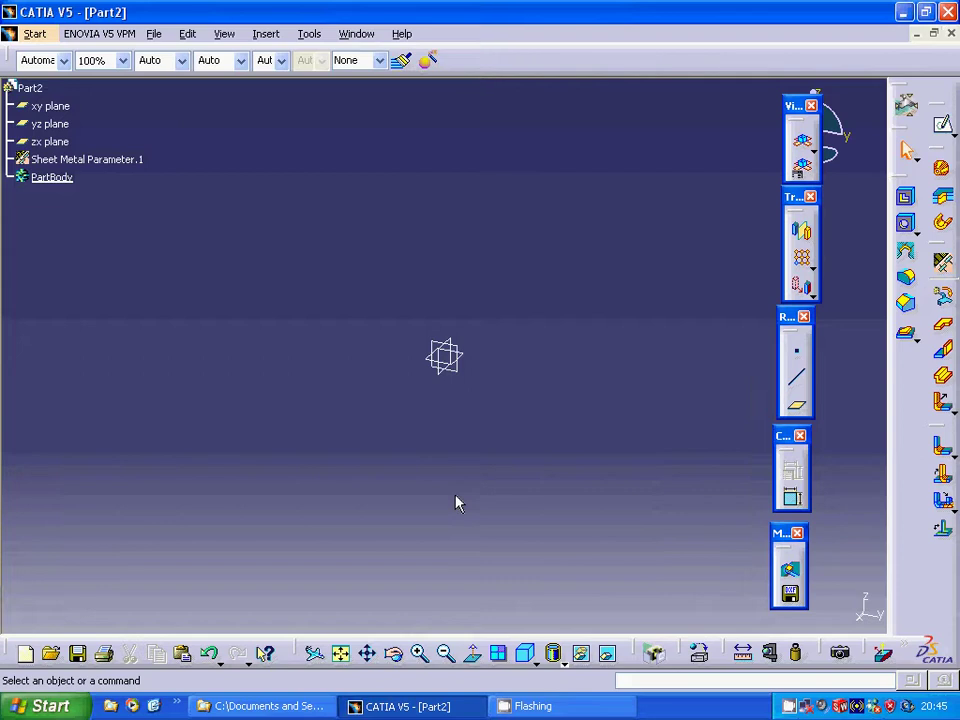
On the xy plane, sketch a rectangle from the origin to the corner at 90 mm, 90 mm
{"action": "left_click", "coordinate": [438, 362]}
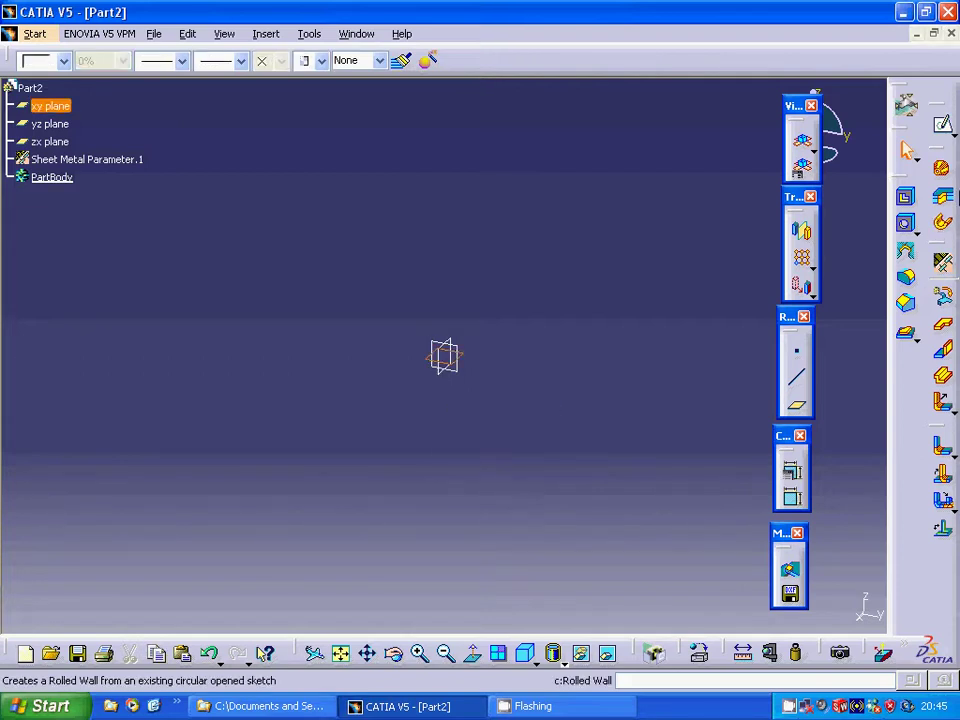
{"action": "left_click", "coordinate": [940, 128]}
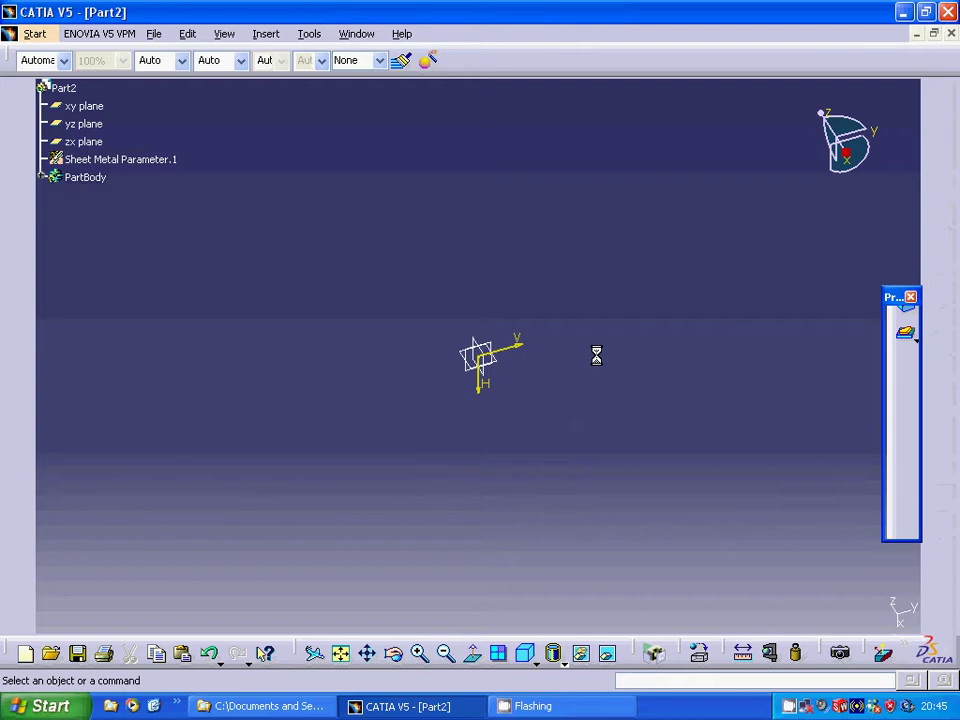
{"action": "left_click", "coordinate": [901, 357]}
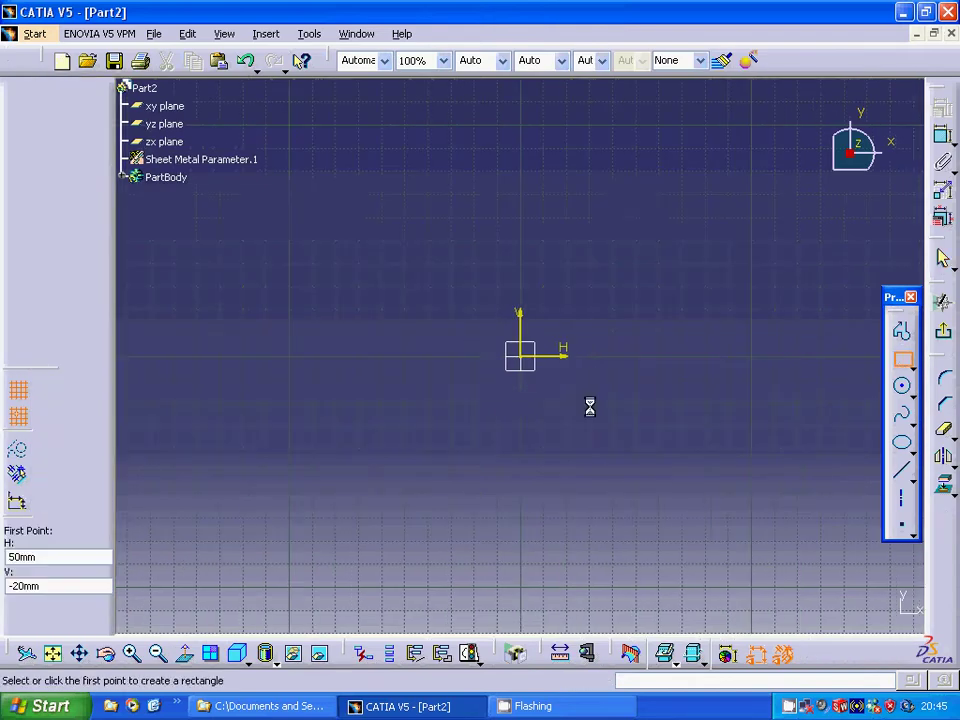
{"action": "left_click", "coordinate": [525, 352]}
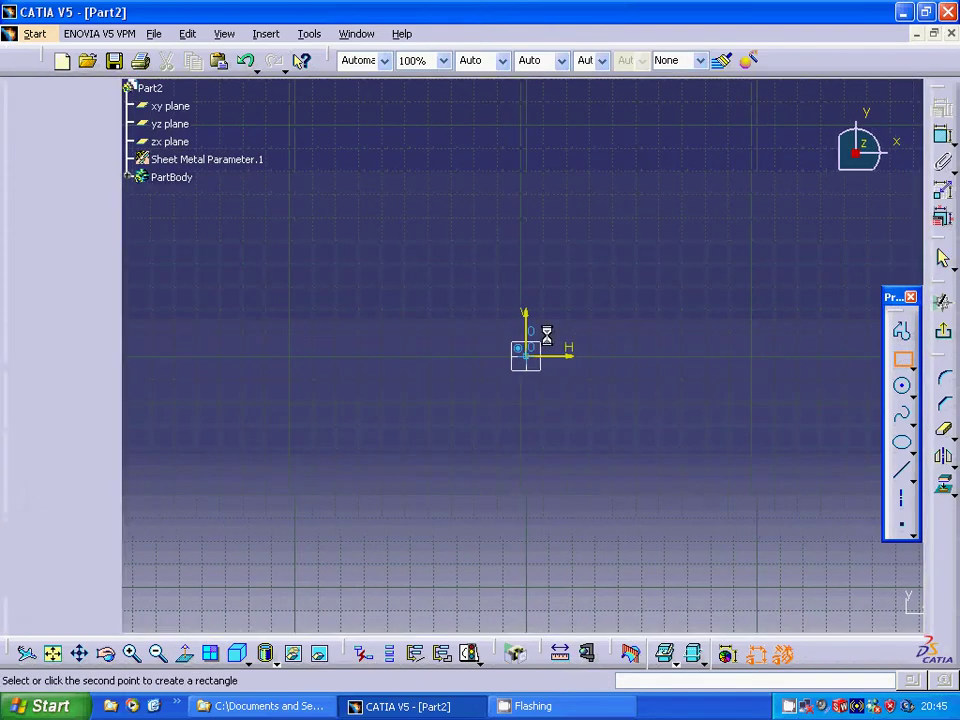
{"action": "left_click", "coordinate": [752, 124]}
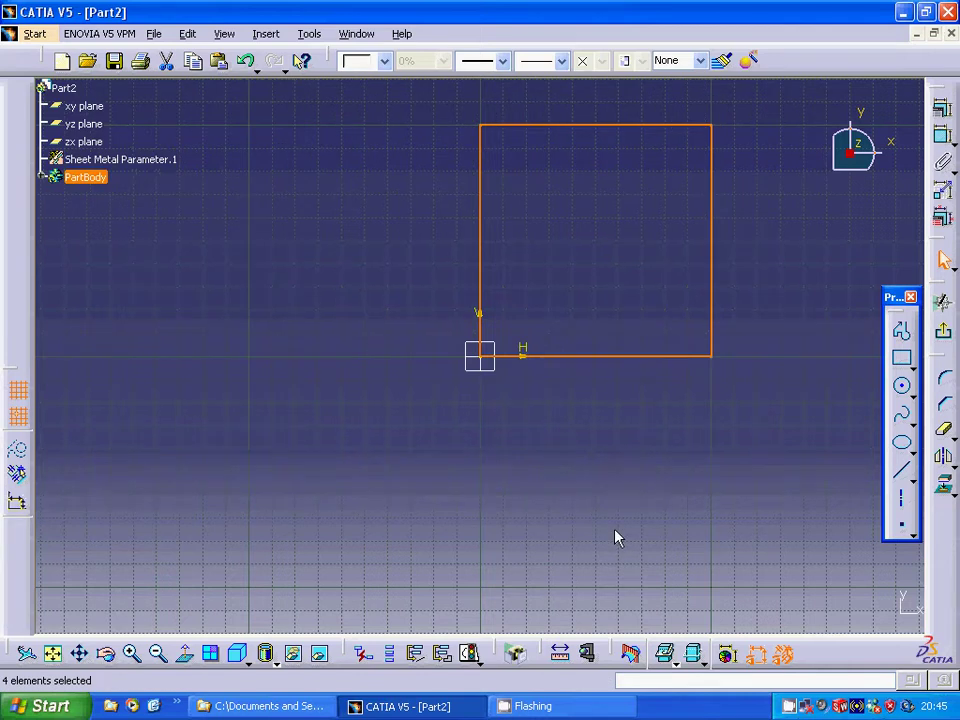
Exit the sketcher and make a flat sheet metal wall from Sketch.1
{"action": "left_click", "coordinate": [942, 331]}
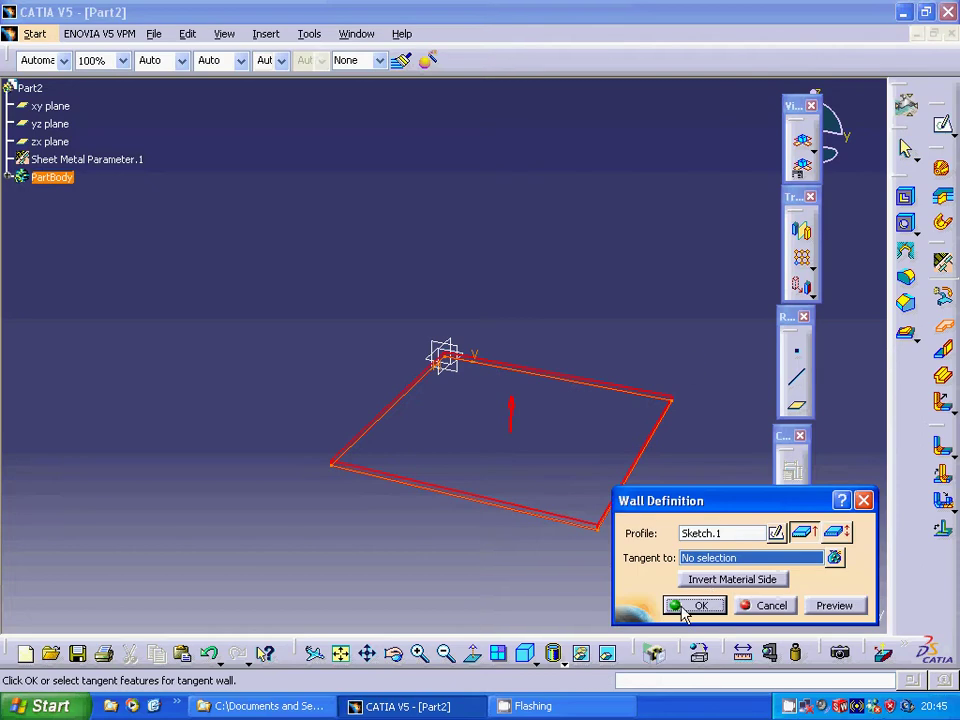
{"action": "left_click", "coordinate": [690, 606]}
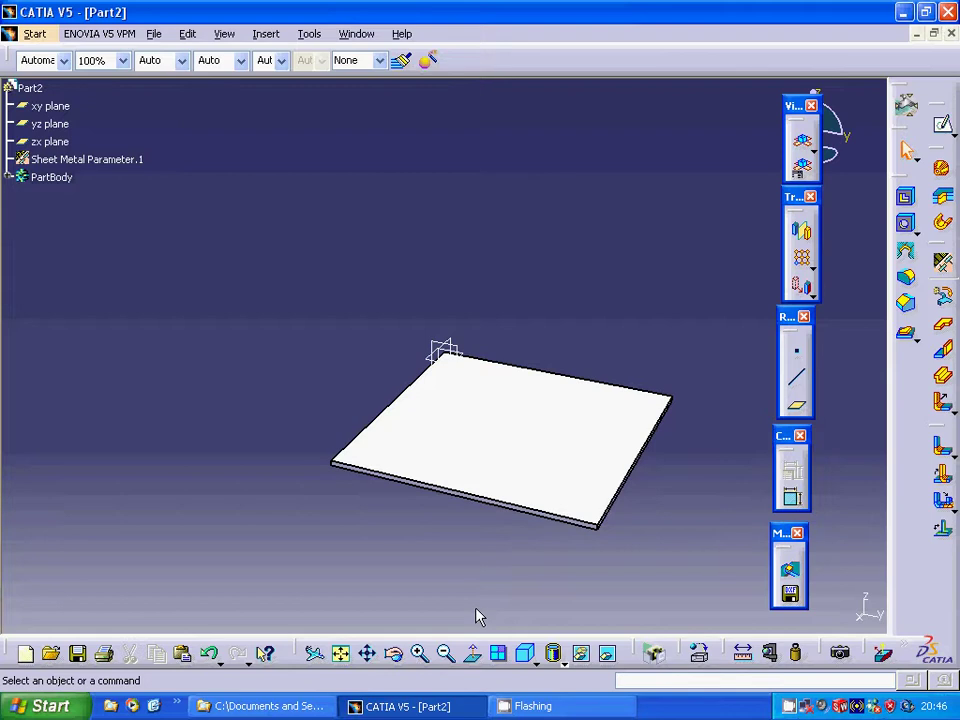
Start a Wall On Edge on the plate's front edge, reversed to hang downward
{"action": "left_click", "coordinate": [502, 505]}
{"action": "left_click", "coordinate": [943, 350]}
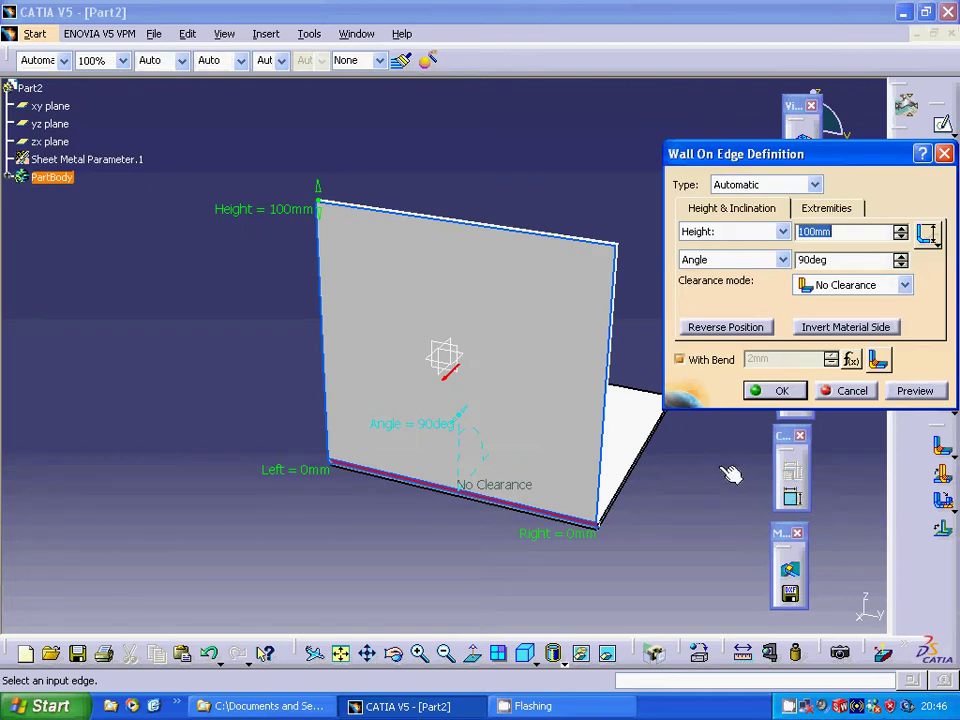
{"action": "left_click", "coordinate": [726, 328]}
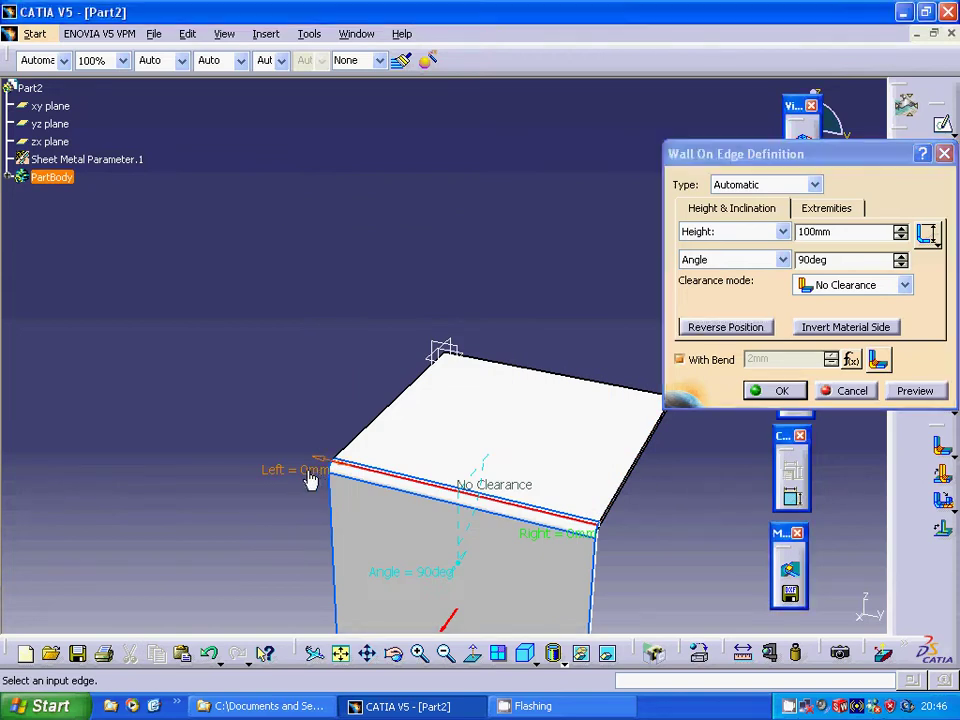
Give the edge wall a -20 mm left limit and a 20 mm right limit, then create it
{"action": "double_click", "coordinate": [310, 480]}
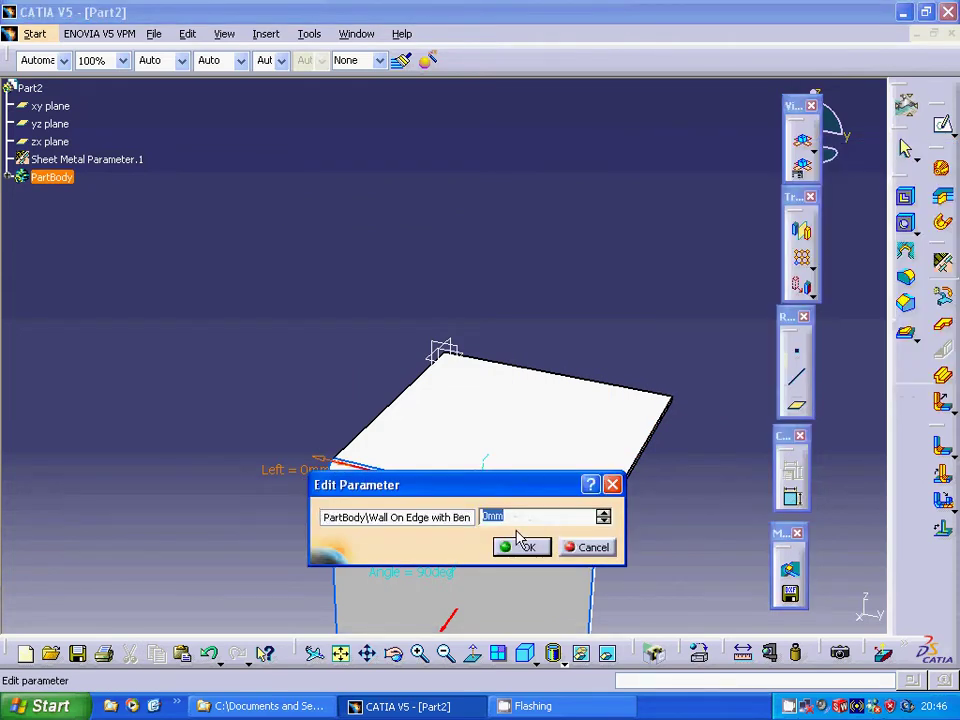
{"action": "type", "text": "-20"}
{"action": "left_click", "coordinate": [525, 547]}
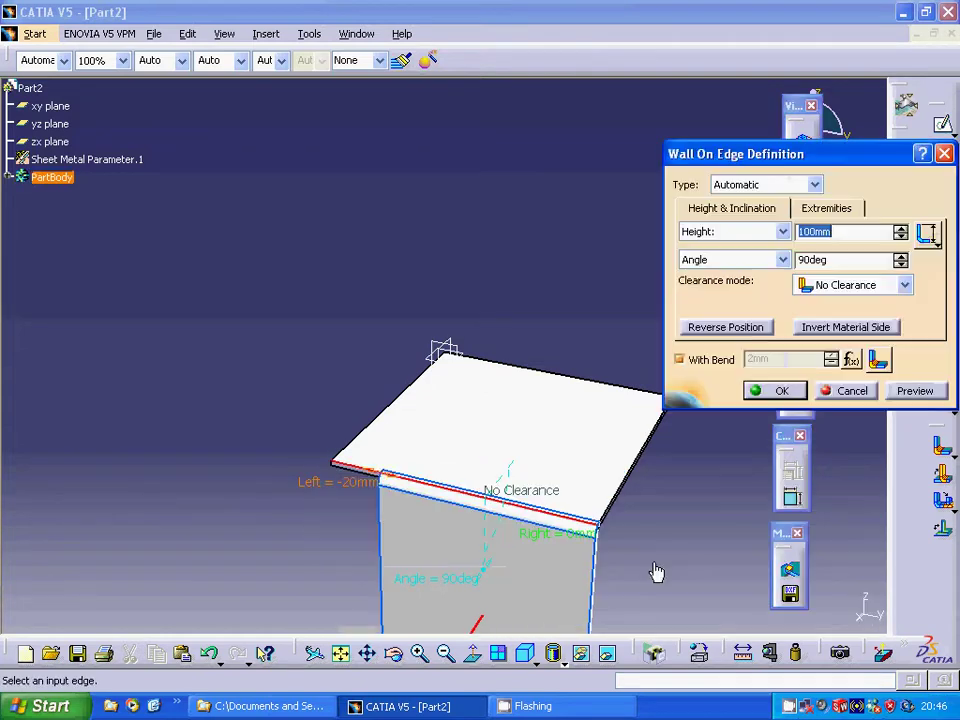
{"action": "double_click", "coordinate": [562, 546]}
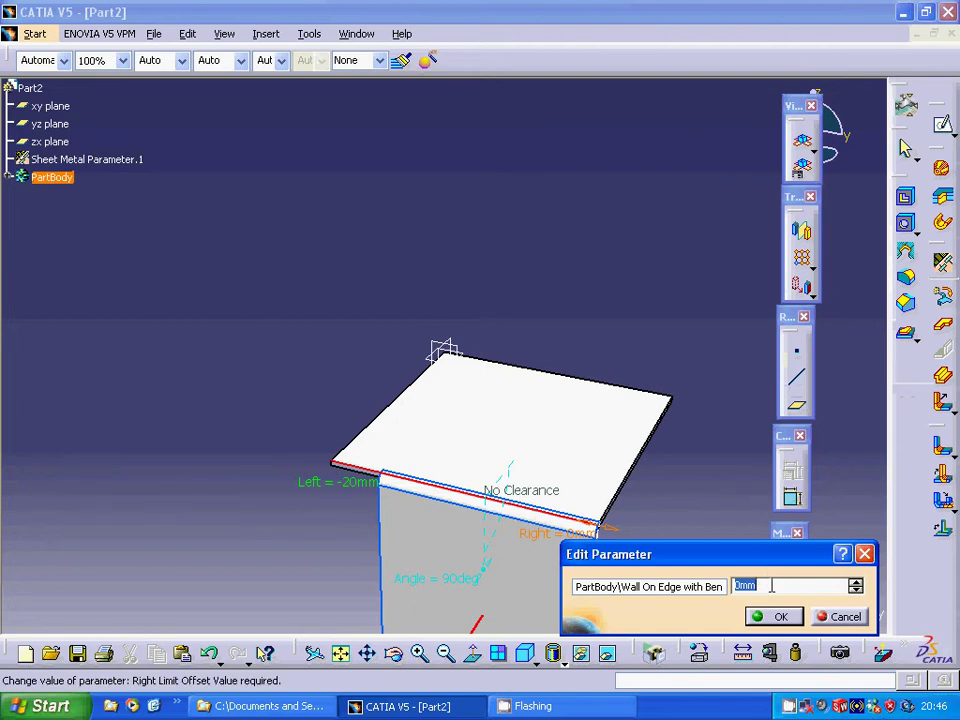
{"action": "type", "text": "-2"}
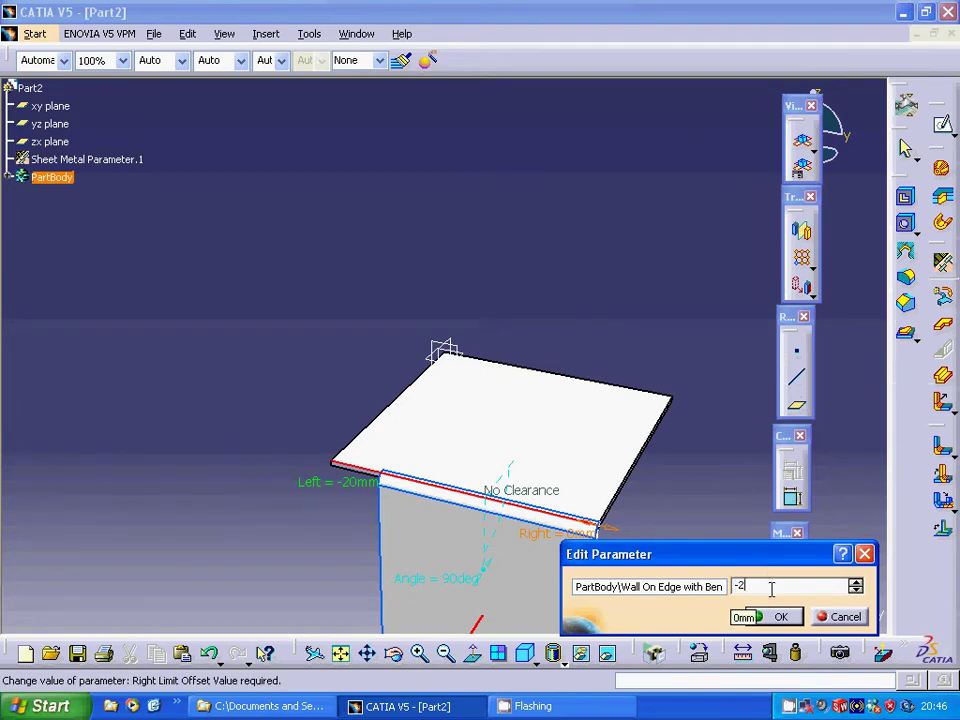
{"action": "key", "text": "BackSpace"}
{"action": "key", "text": "BackSpace"}
{"action": "type", "text": "20"}
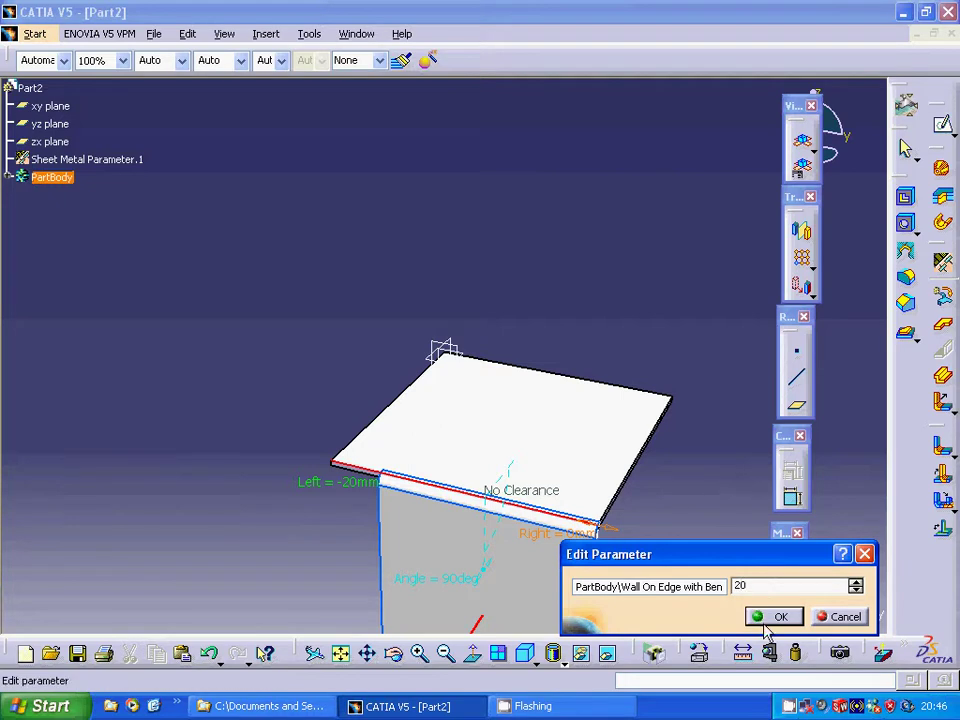
{"action": "left_click", "coordinate": [748, 617]}
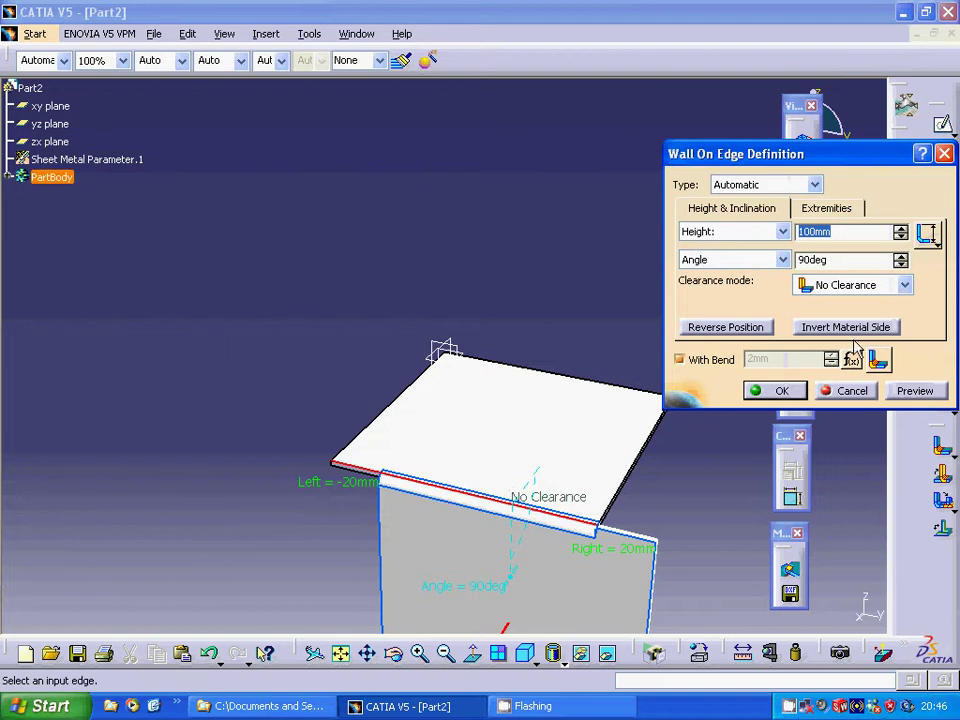
{"action": "left_click", "coordinate": [782, 390]}
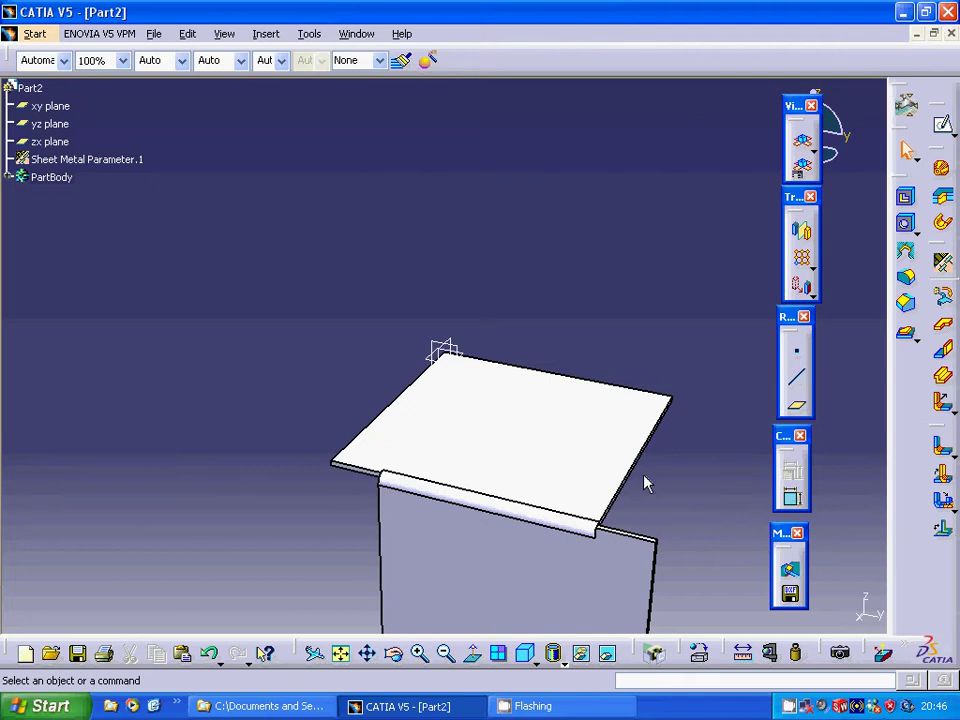
Start a Wall On Edge on the plate's left edge with a -20 mm right limit
{"action": "left_click", "coordinate": [400, 407]}
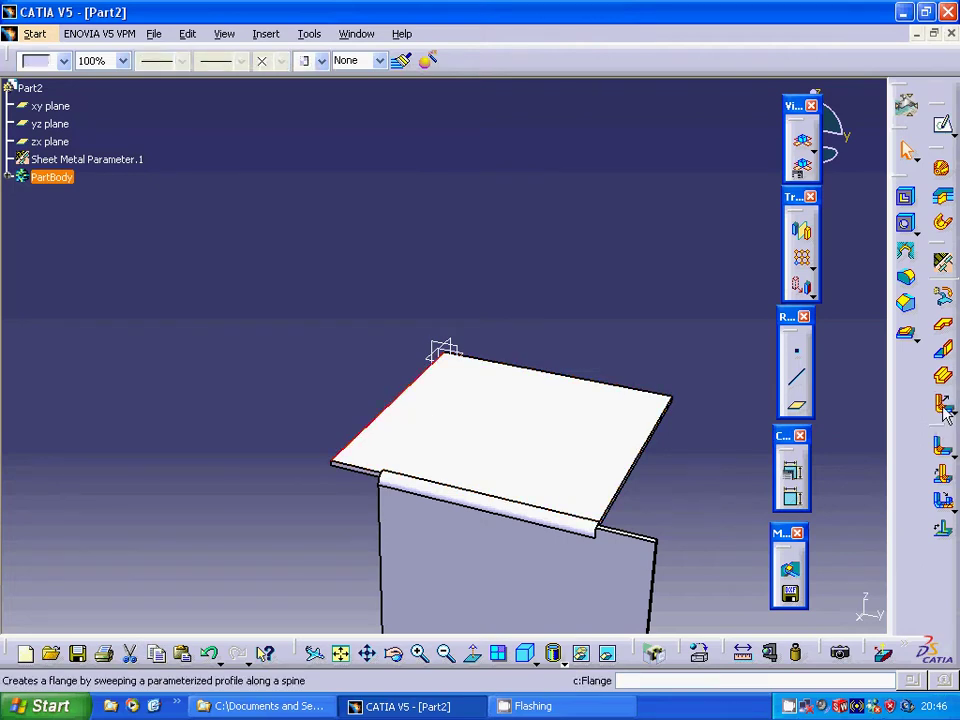
{"action": "left_click", "coordinate": [943, 348]}
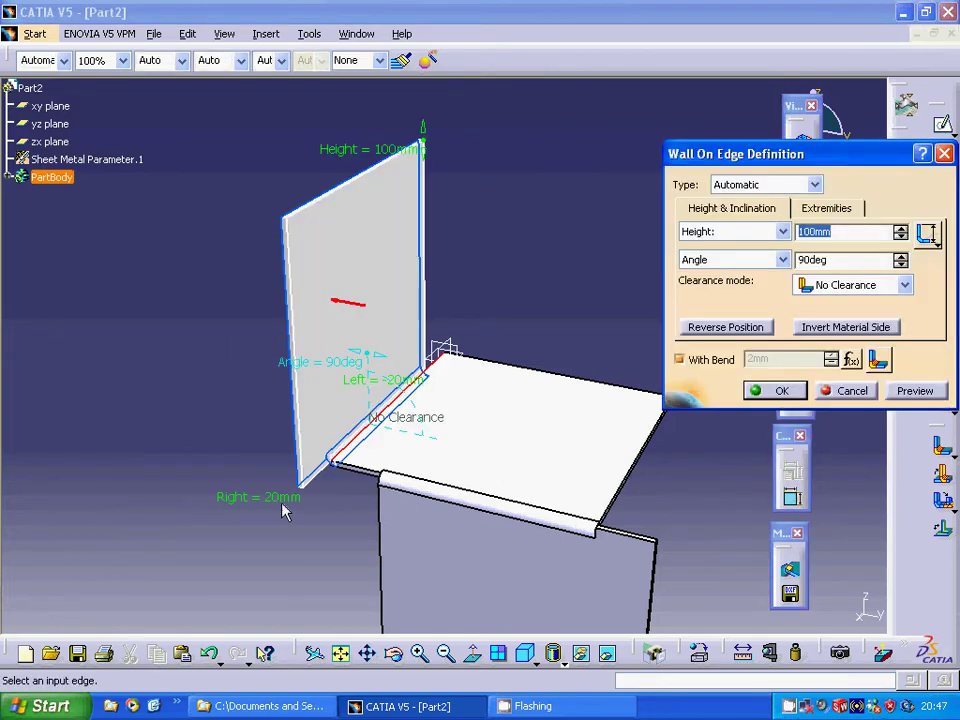
{"action": "double_click", "coordinate": [283, 500]}
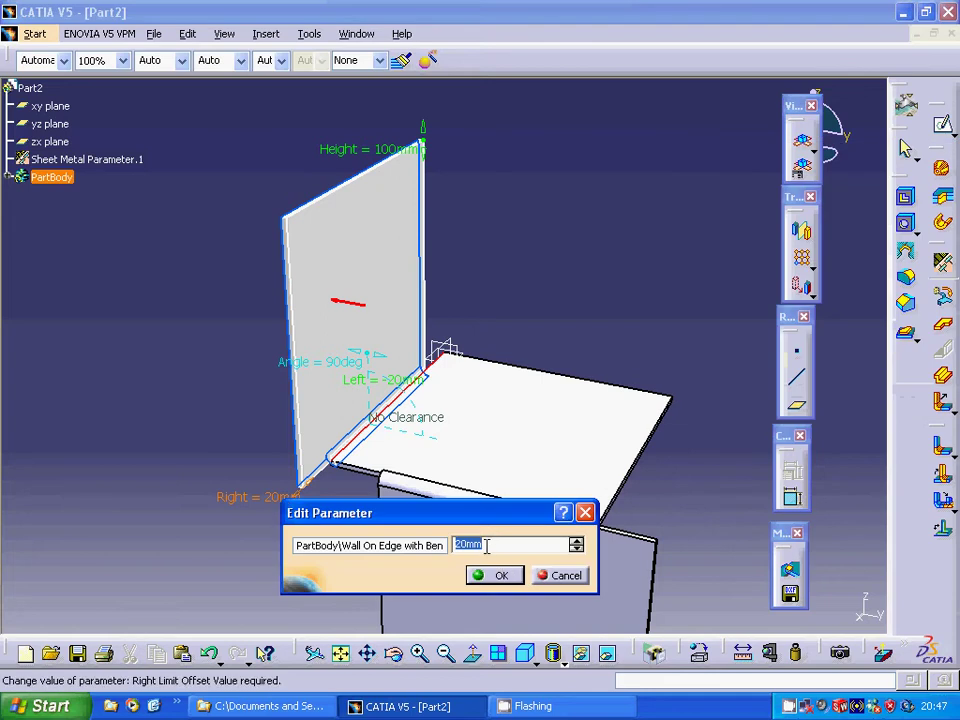
{"action": "type", "text": "-2"}
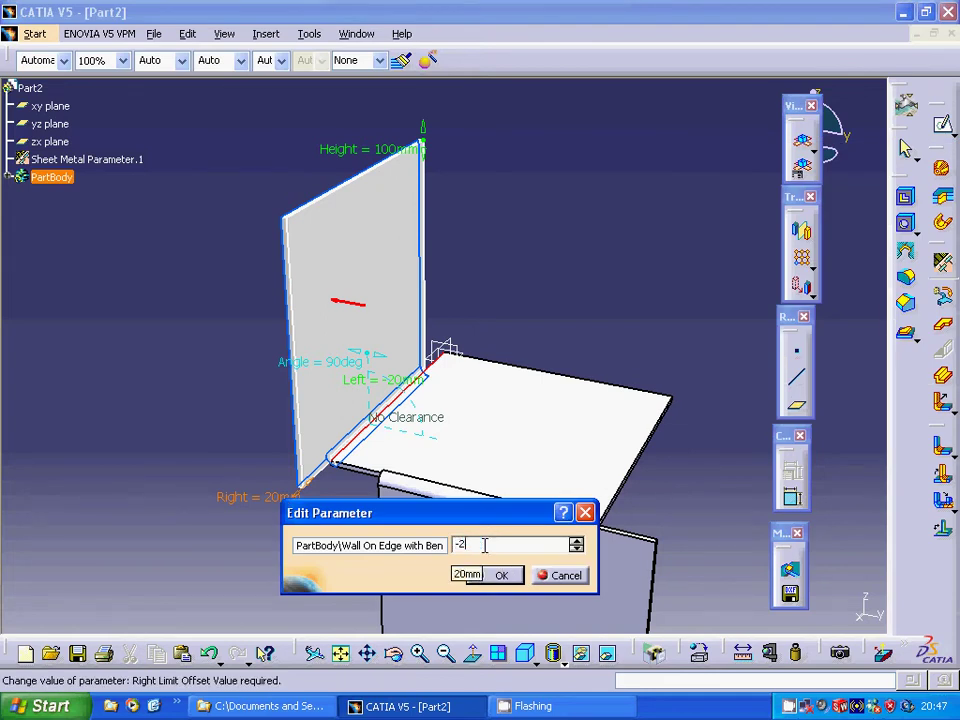
{"action": "type", "text": "0"}
{"action": "left_click", "coordinate": [496, 575]}
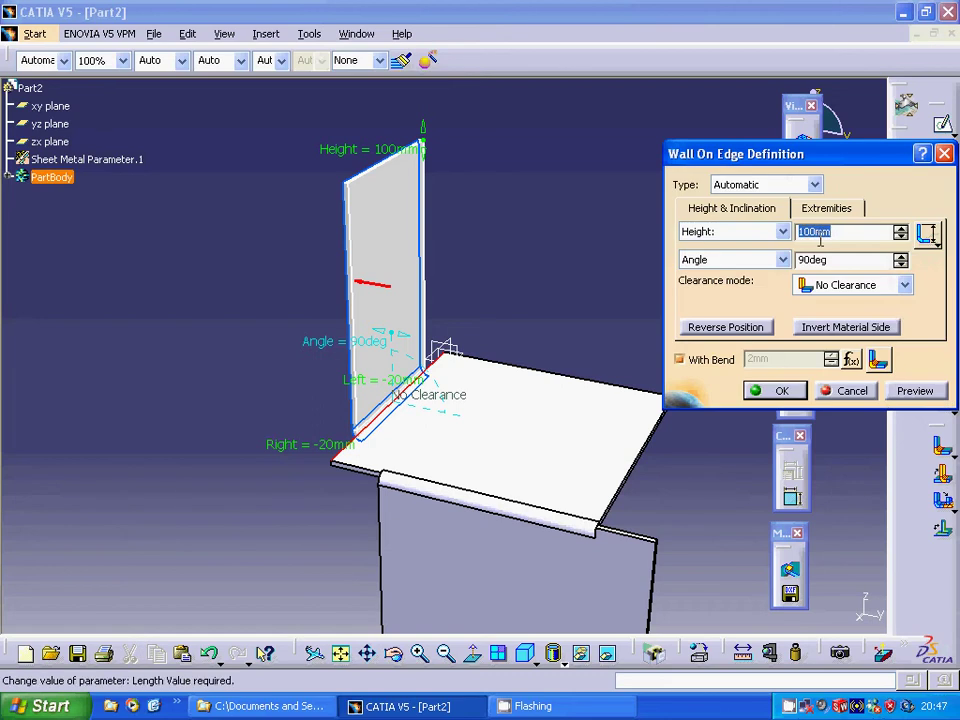
Set the wall angle to 60° and height to 50 mm, then create it
{"action": "left_click", "coordinate": [842, 259]}
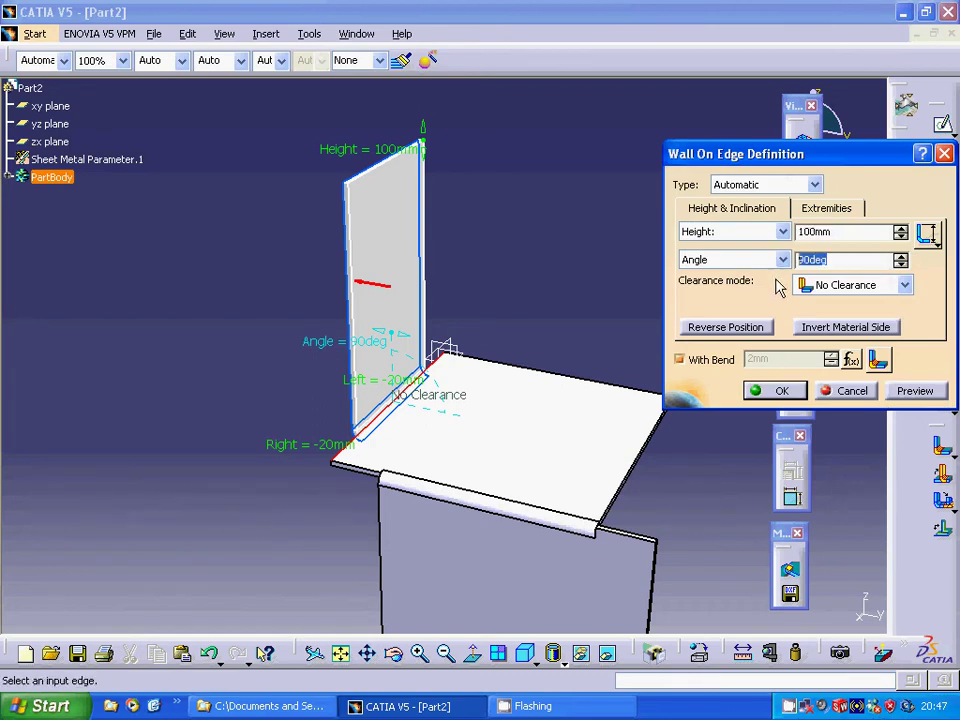
{"action": "type", "text": "60"}
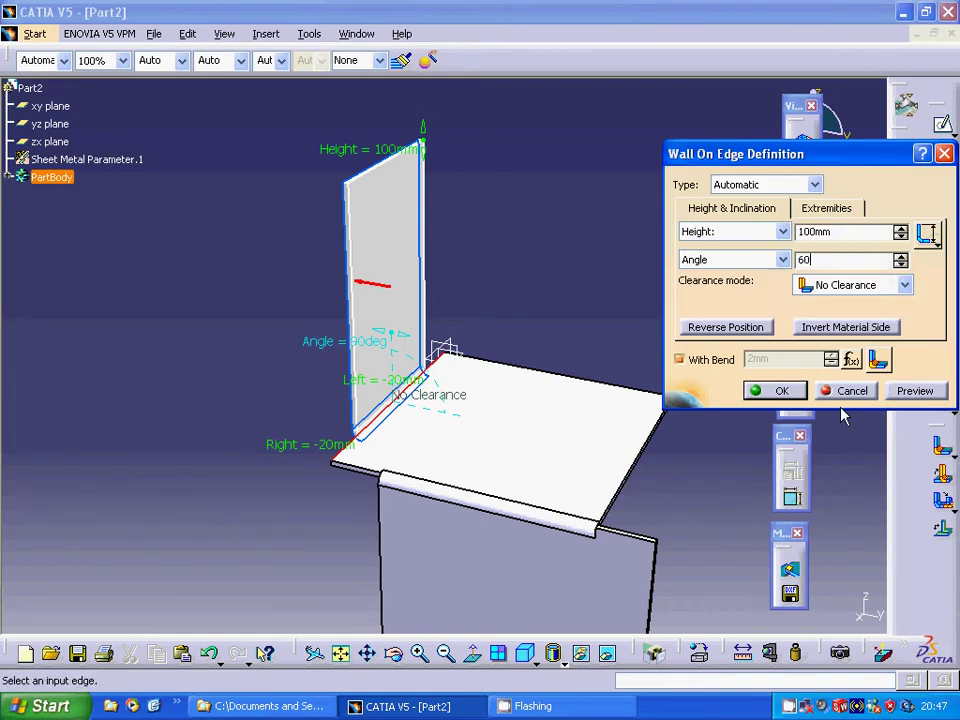
{"action": "left_click", "coordinate": [917, 391]}
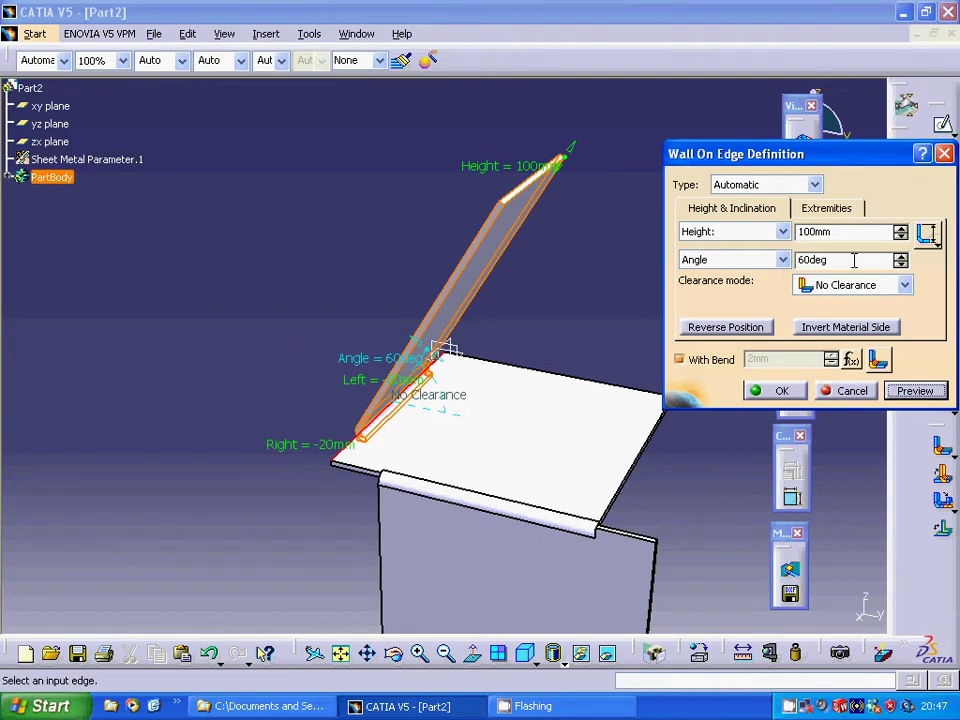
{"action": "double_click", "coordinate": [838, 233]}
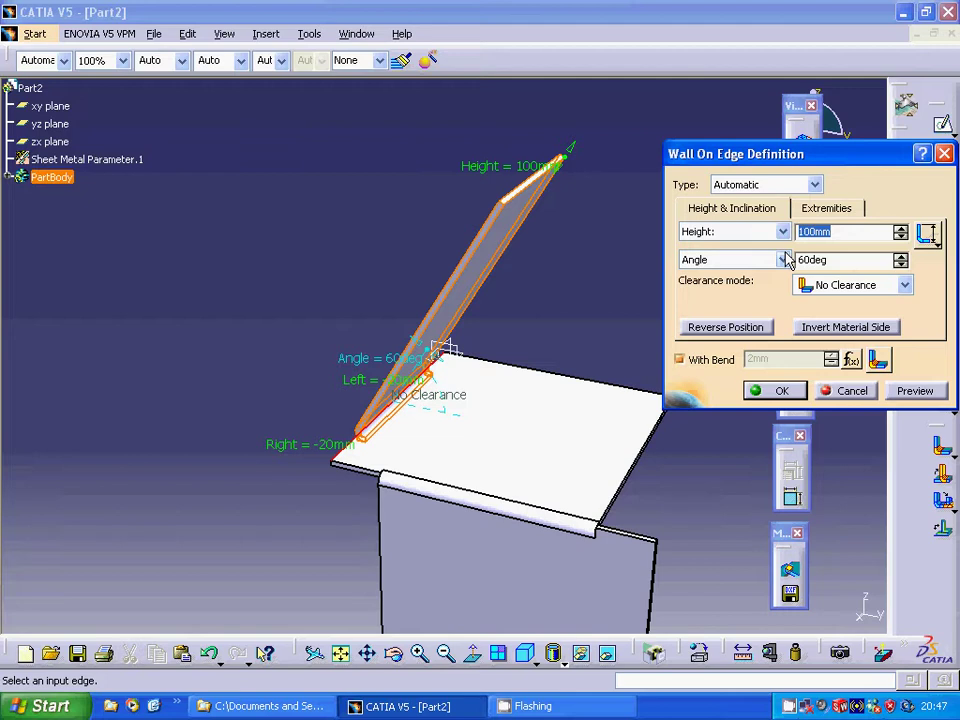
{"action": "type", "text": "50"}
{"action": "left_click", "coordinate": [781, 391]}
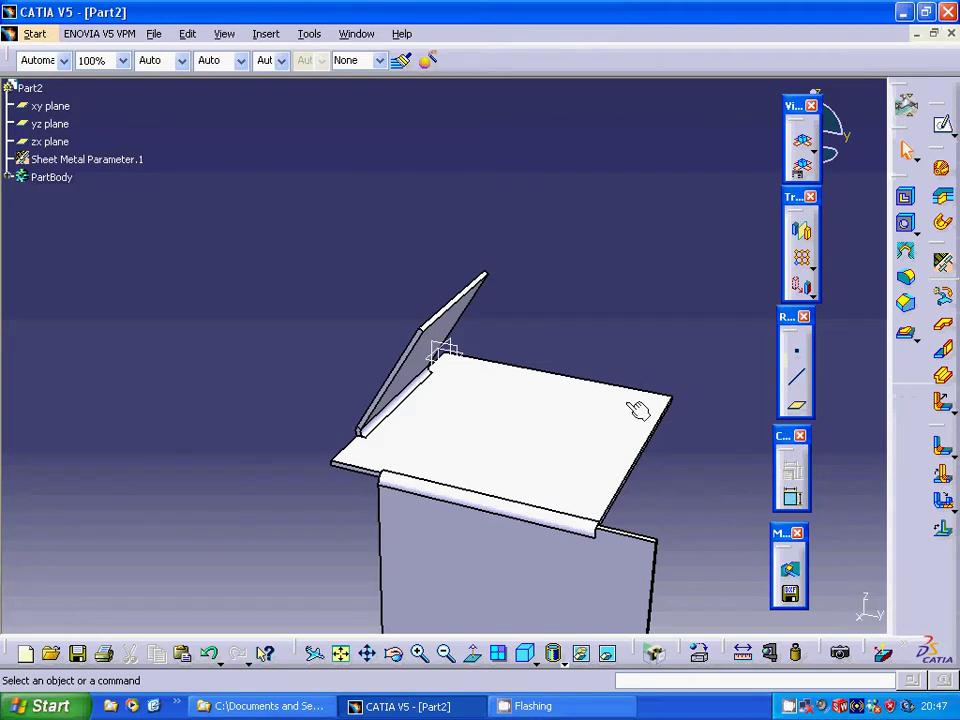
On the plate's top face, sketch one slanted line ending at 40 mm, 110 mm, then exit
{"action": "left_click", "coordinate": [592, 420]}
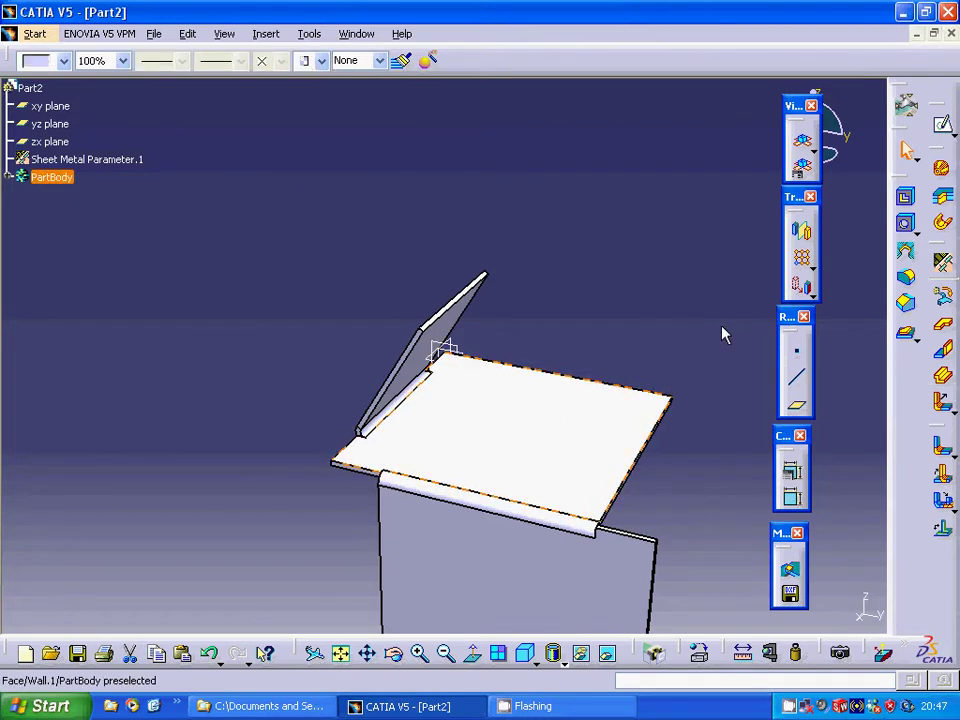
{"action": "left_click", "coordinate": [942, 123]}
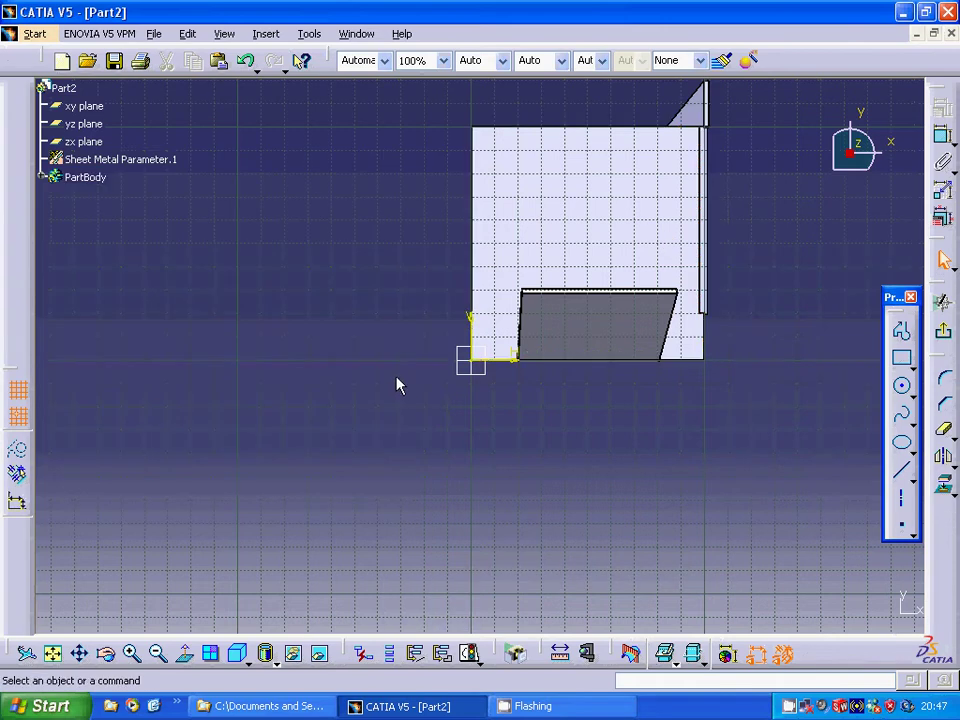
{"action": "left_click", "coordinate": [904, 473]}
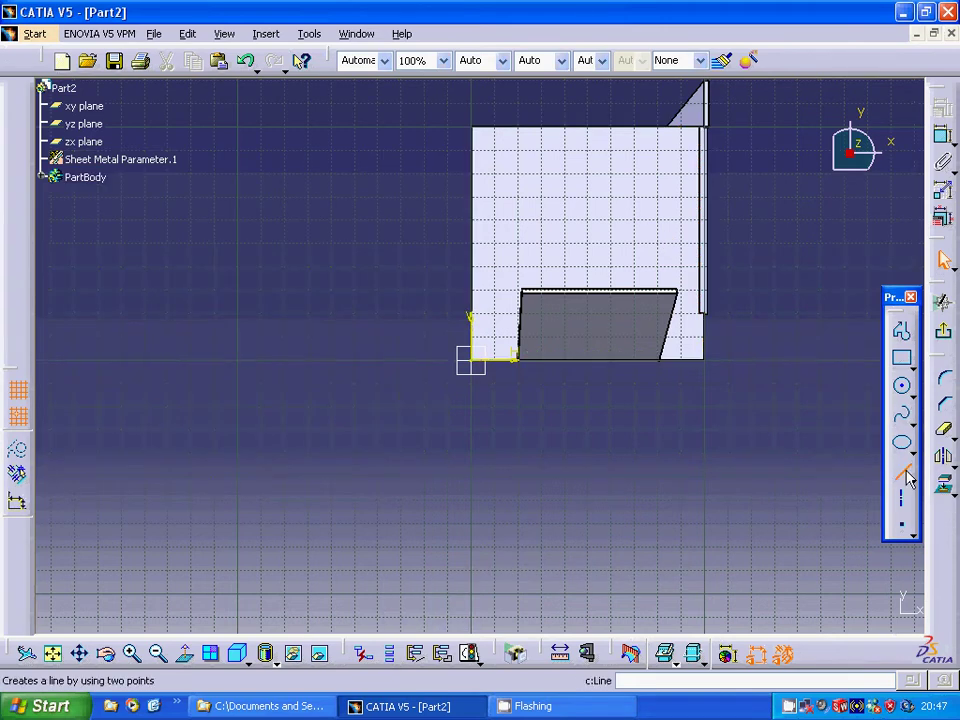
{"action": "left_click", "coordinate": [533, 392]}
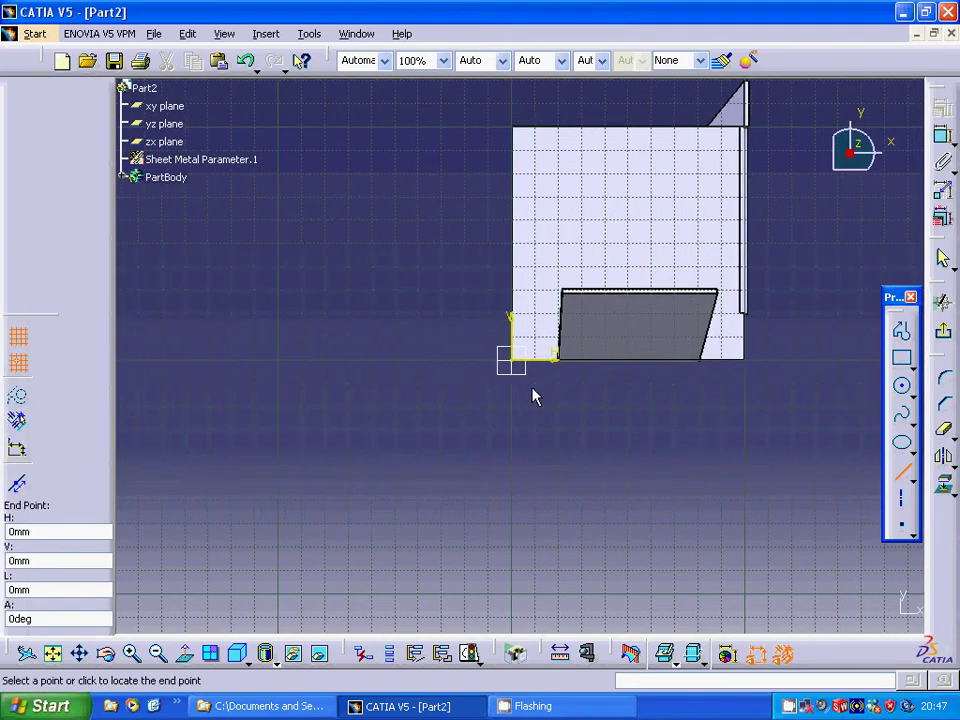
{"action": "left_click", "coordinate": [611, 101]}
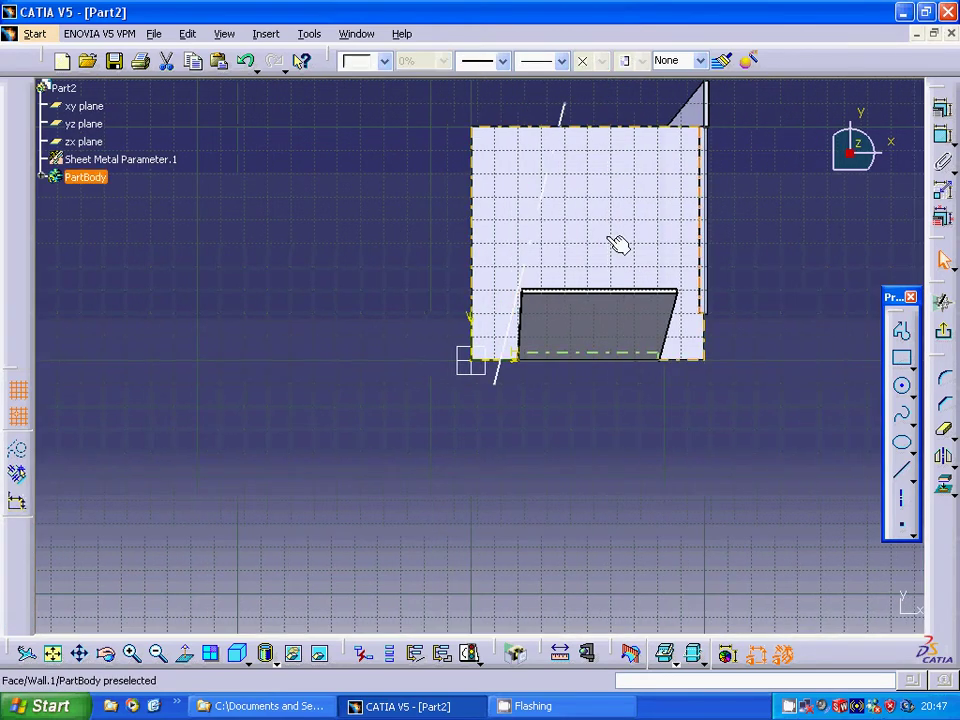
{"action": "left_click", "coordinate": [942, 330]}
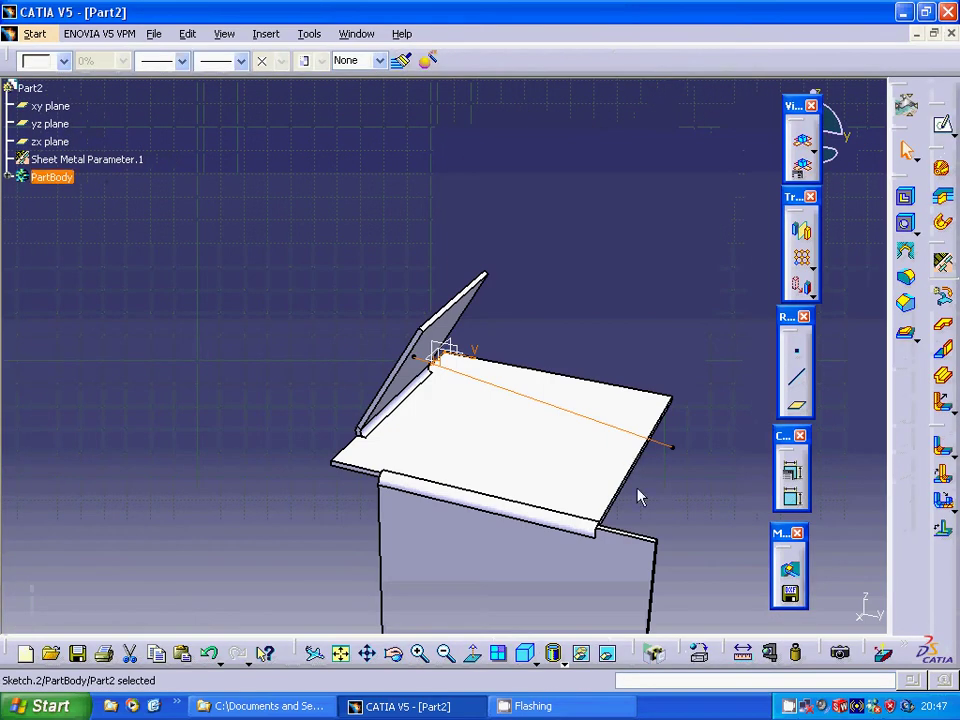
Create a 60° Bend From Flat along Sketch.2's line, checking the preview from another angle
{"action": "left_click", "coordinate": [946, 480]}
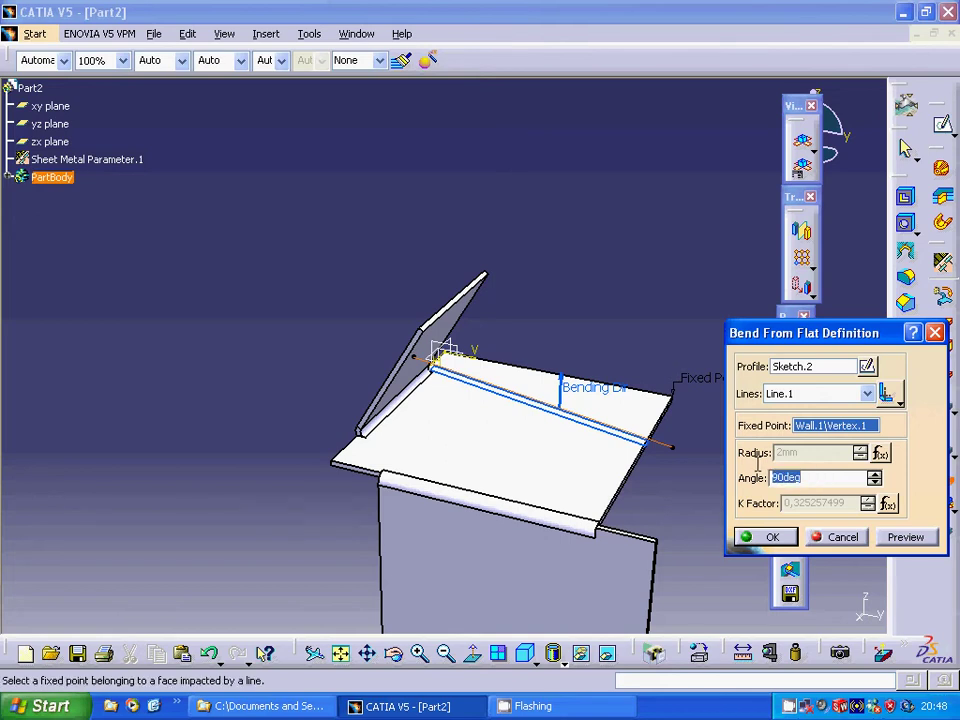
{"action": "type", "text": "60"}
{"action": "left_click", "coordinate": [906, 538]}
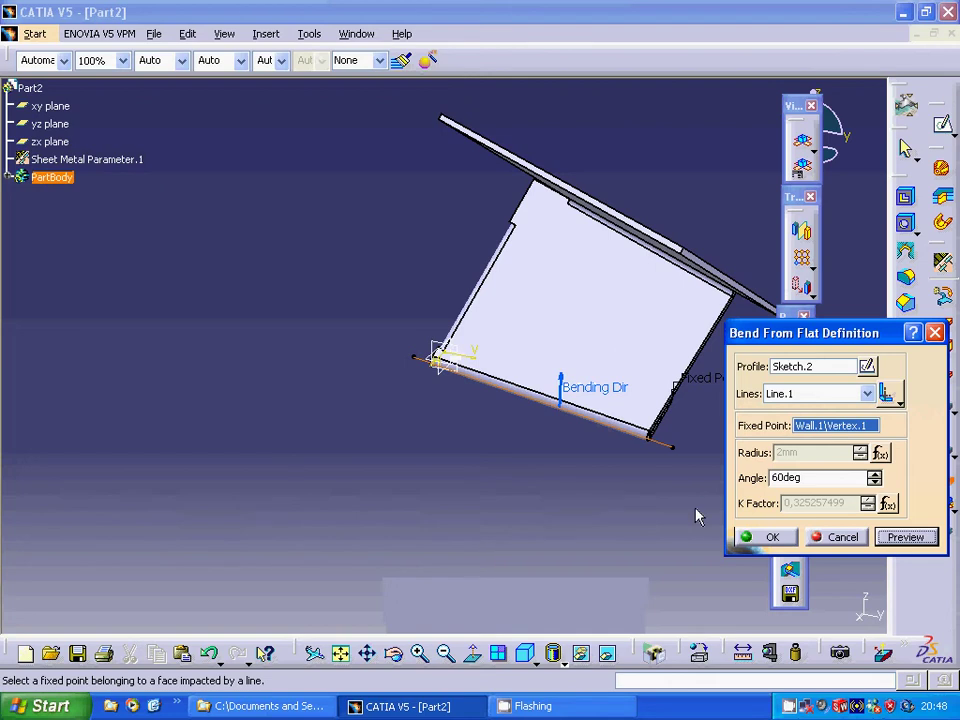
{"action": "middle_click_drag", "start_coordinate": [568, 482], "coordinate": [345, 461], "text": "ctrl"}
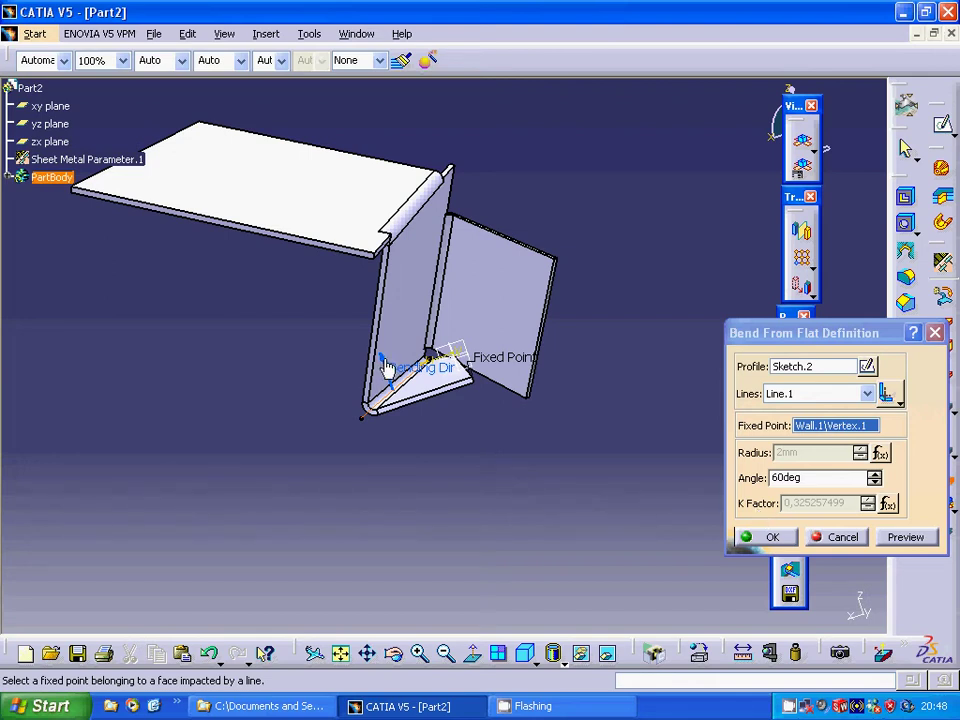
{"action": "left_click", "coordinate": [905, 537]}
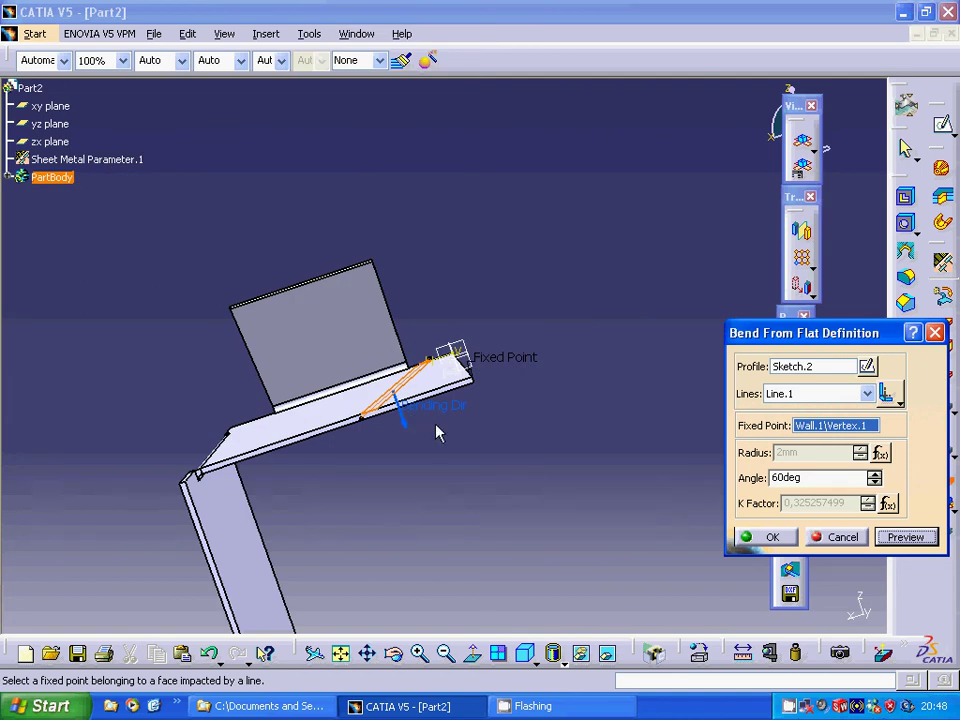
{"action": "left_click", "coordinate": [885, 540]}
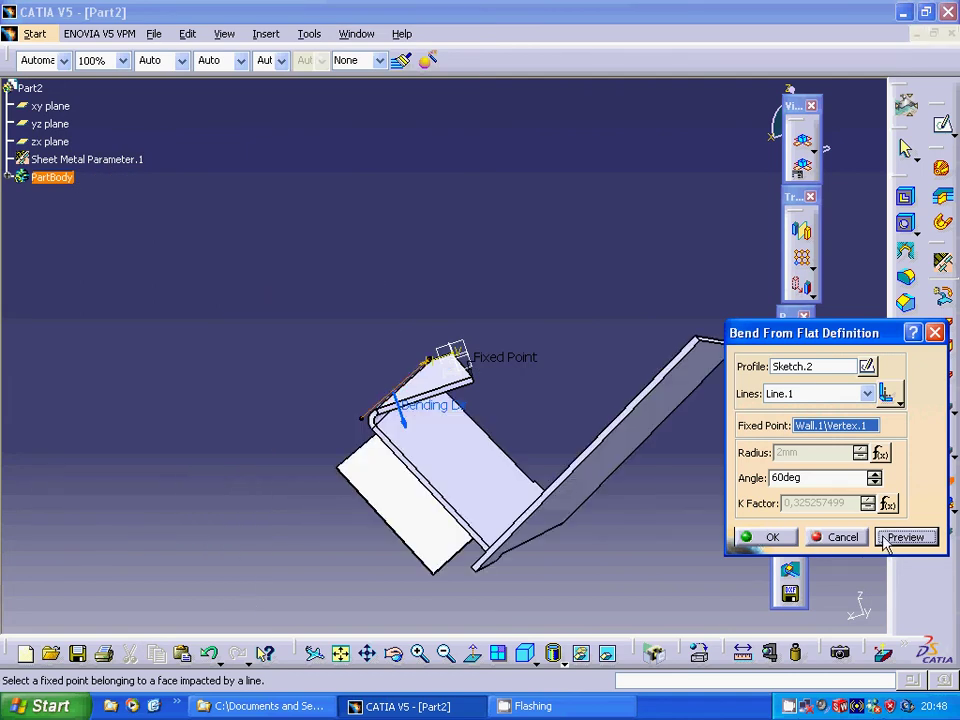
{"action": "left_click", "coordinate": [790, 540]}
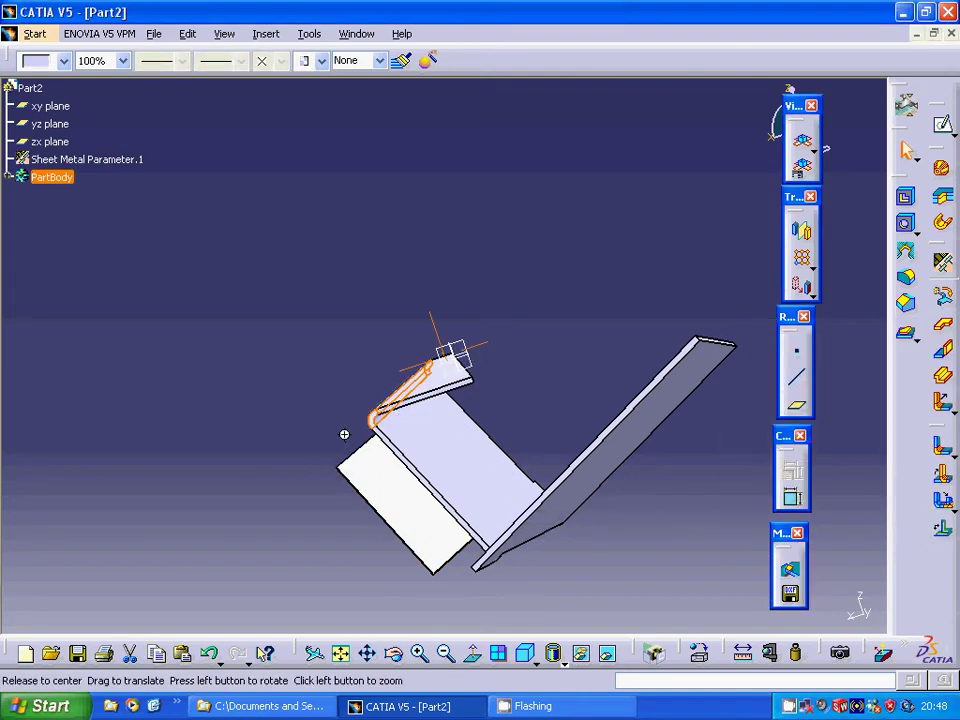
{"action": "middle_click_drag", "start_coordinate": [344, 434], "coordinate": [537, 441]}
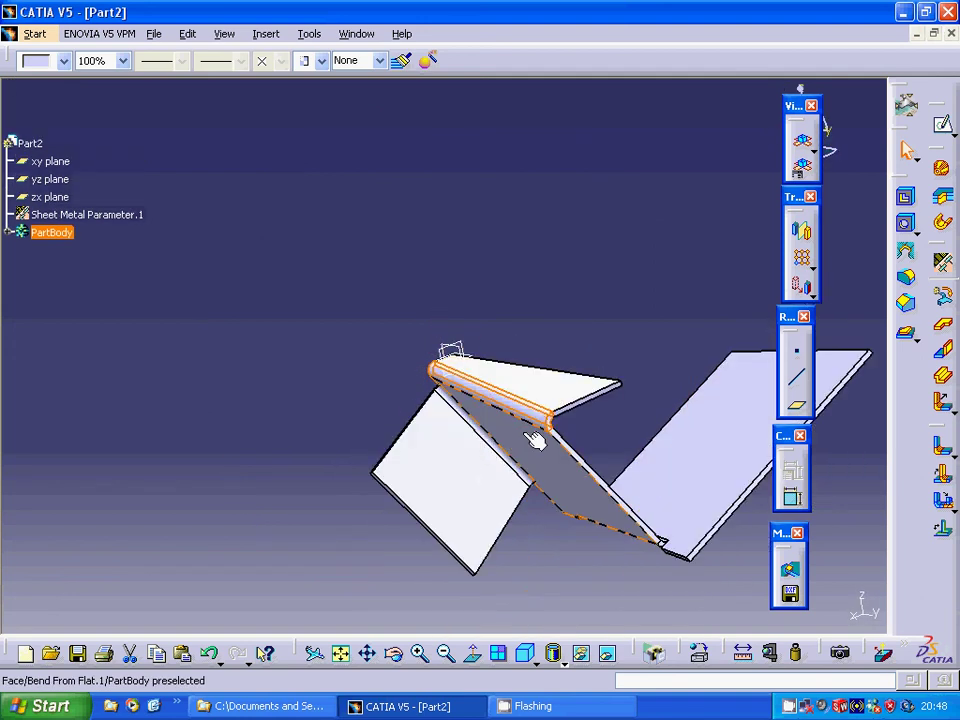
{"action": "left_click", "coordinate": [537, 441]}
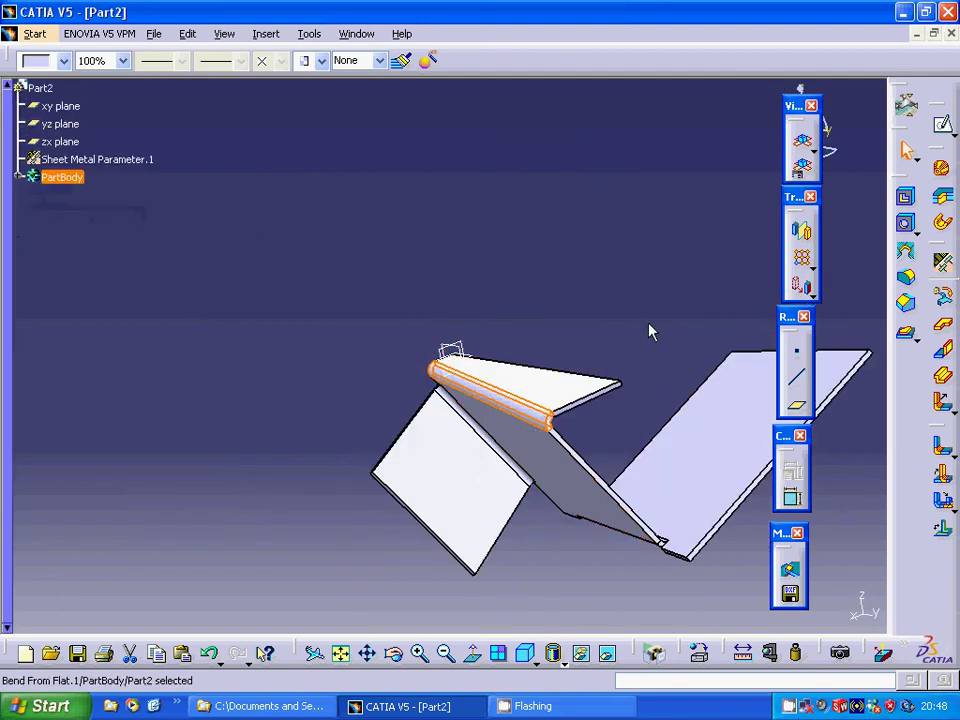
{"action": "left_click", "coordinate": [525, 653]}
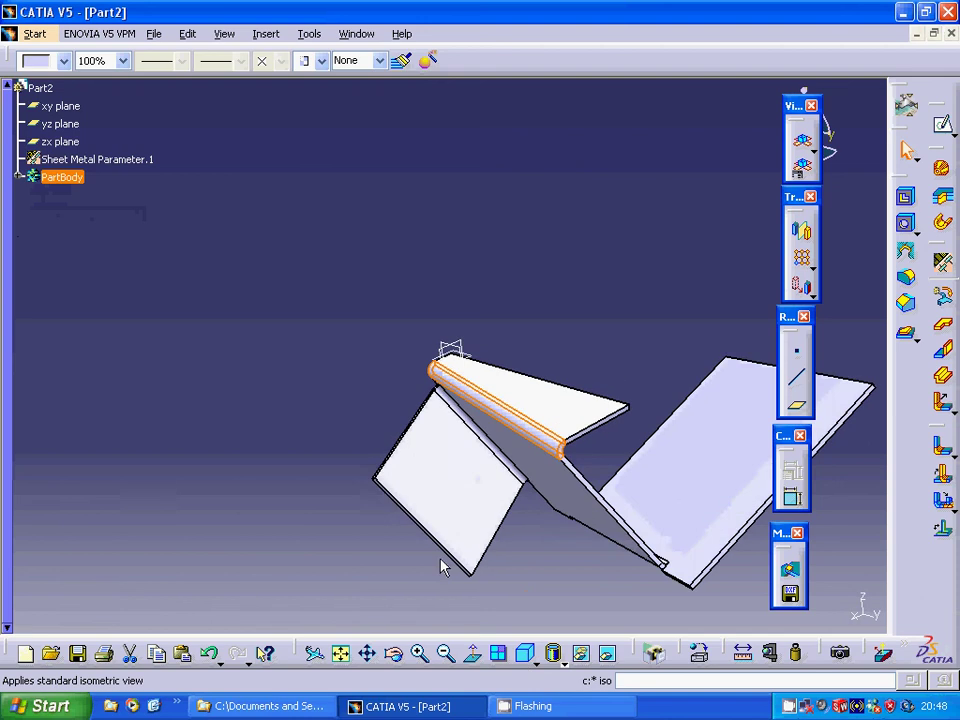
{"action": "left_click", "coordinate": [341, 655]}
{"action": "left_click", "coordinate": [392, 510]}
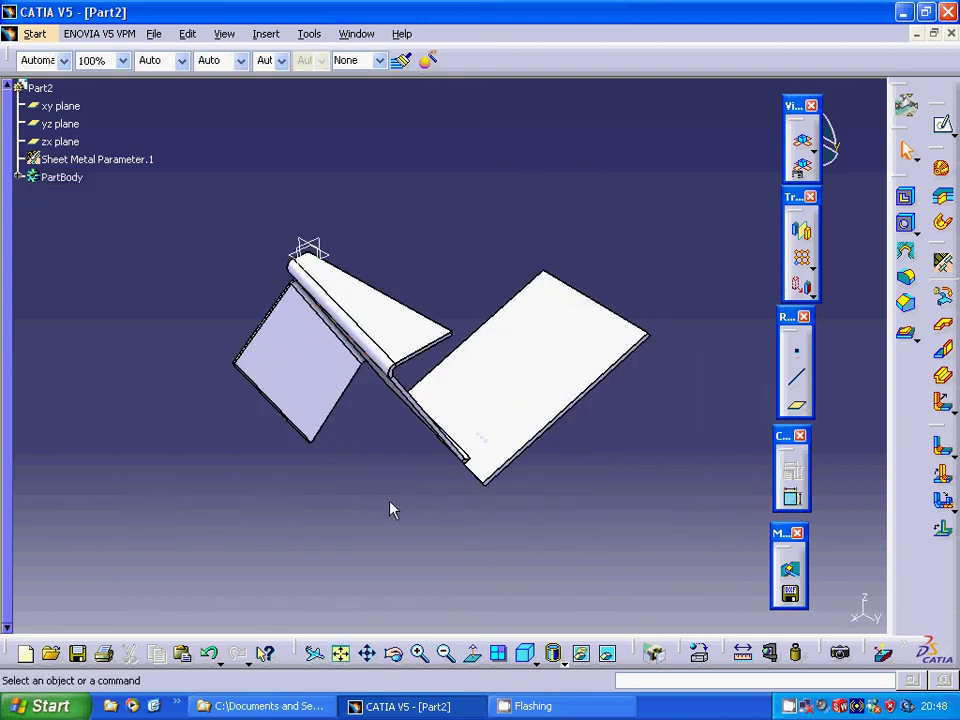